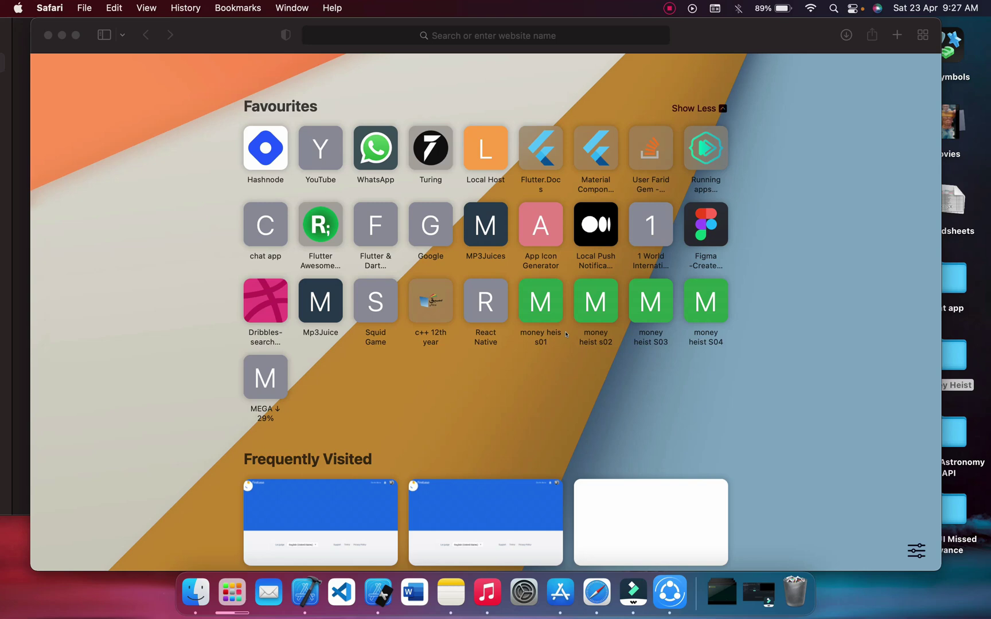
Try opening the S01E13 .mkv from Safari's Downloads, which raises no-application alerts
{"action": "left_click", "coordinate": [842, 39]}
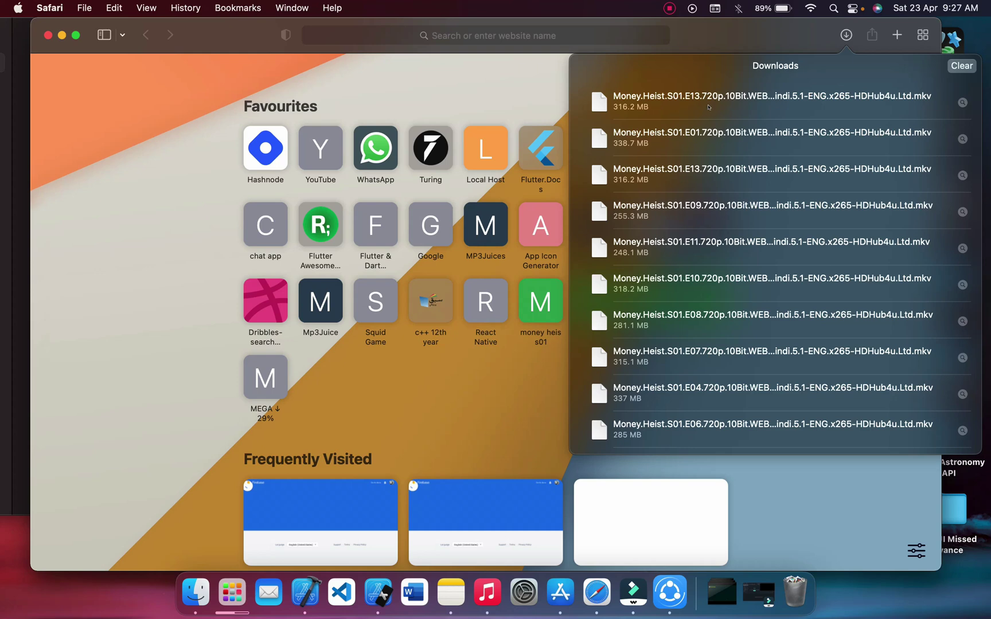
{"action": "double_click", "coordinate": [709, 107]}
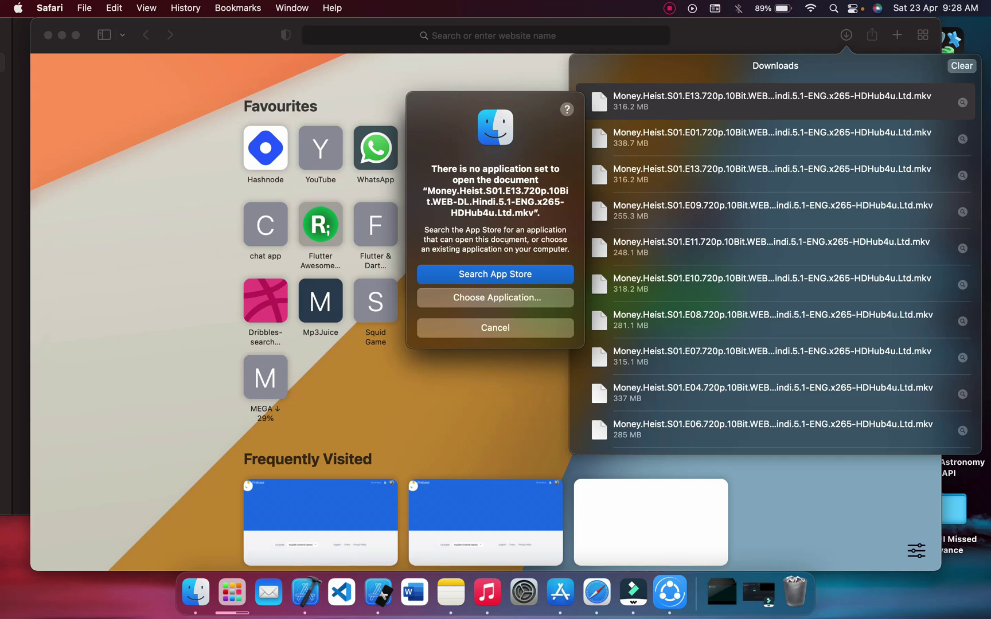
{"action": "left_click_drag", "start_coordinate": [523, 101], "coordinate": [339, 110]}
{"action": "left_click", "coordinate": [525, 138]}
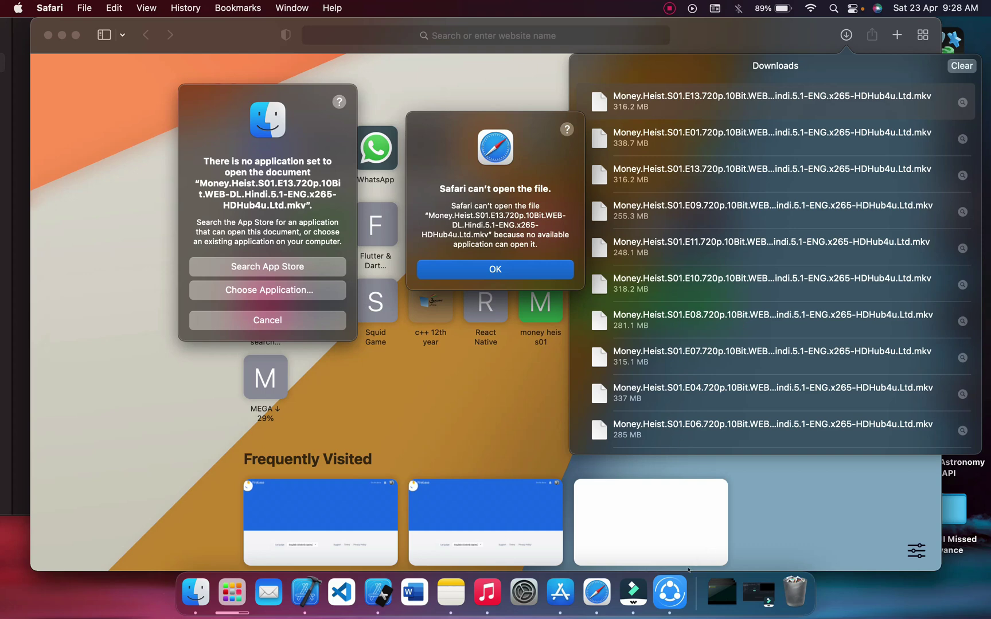
Dismiss the Finder and Safari can't-open alerts, then bring up SHAREit's phone QR code screen
{"action": "left_click", "coordinate": [670, 592]}
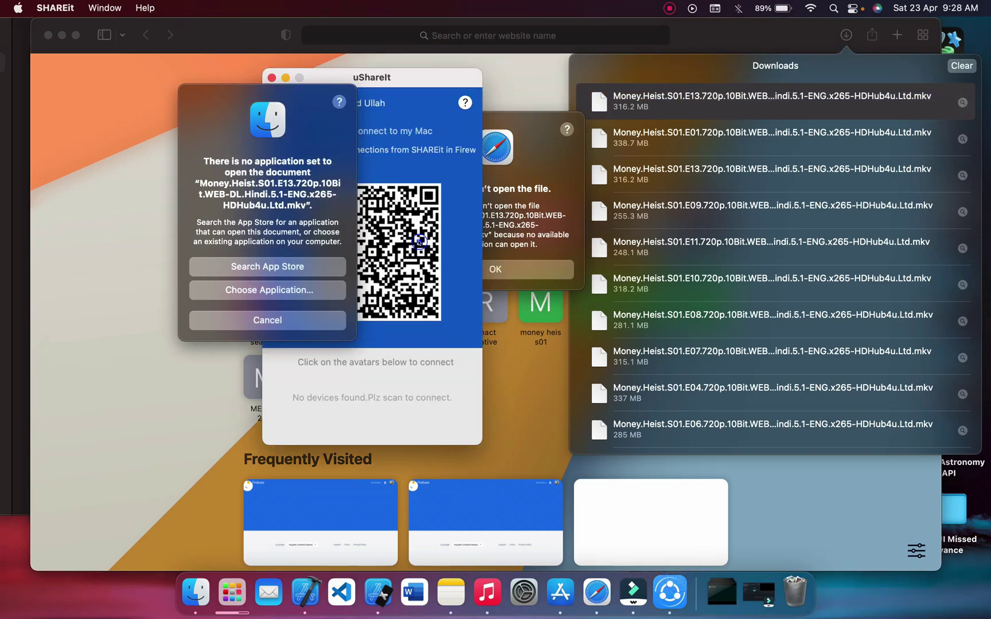
{"action": "left_click", "coordinate": [267, 319]}
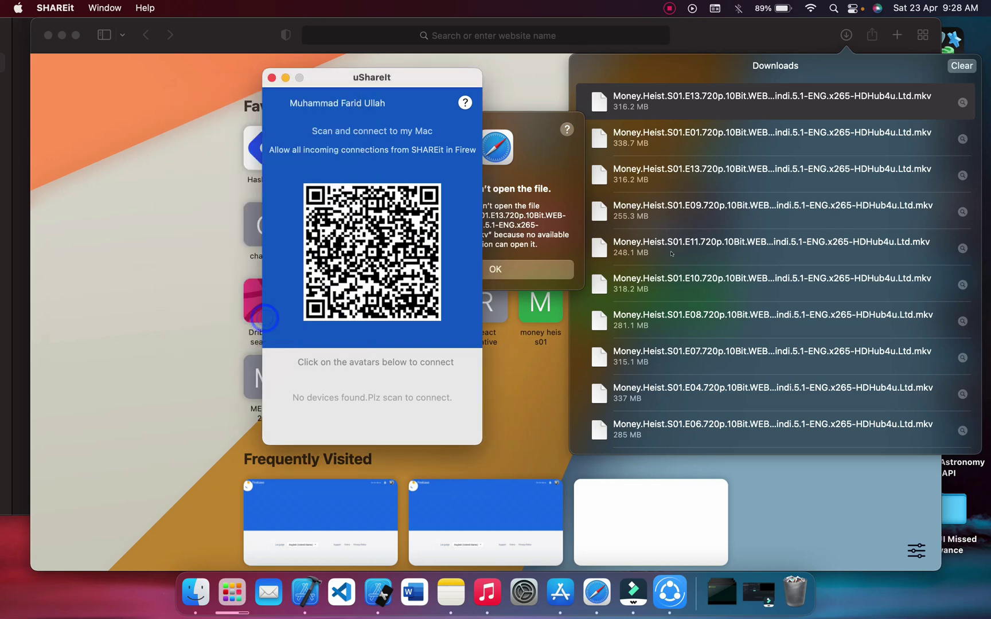
{"action": "left_click", "coordinate": [502, 284]}
{"action": "left_click", "coordinate": [503, 273]}
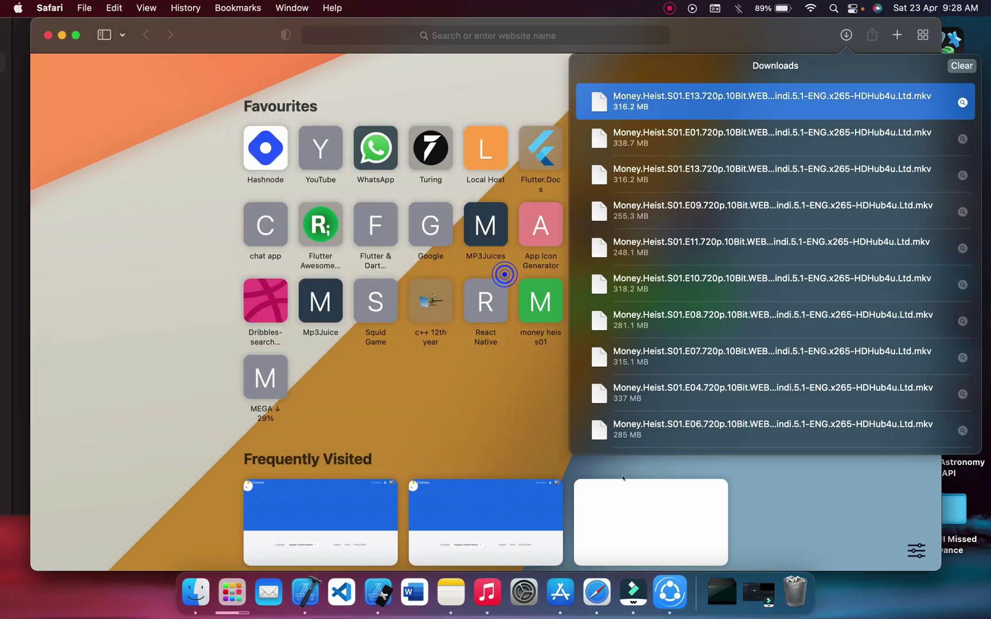
{"action": "left_click", "coordinate": [669, 591]}
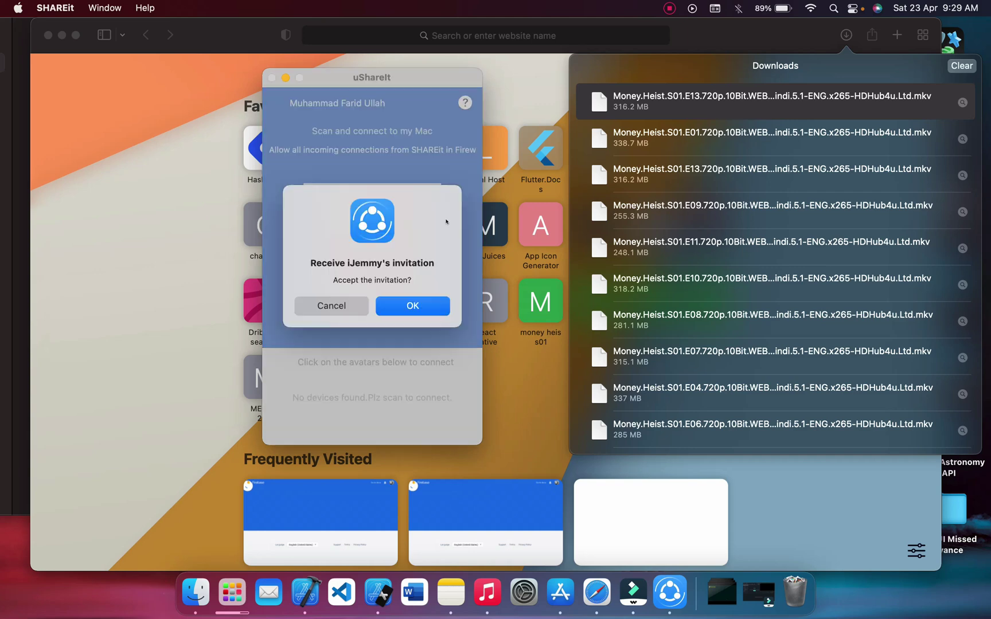
Accept the phone's connection, drag the E13 .mkv into SHAREit, then cancel that transfer
{"action": "left_click", "coordinate": [427, 309]}
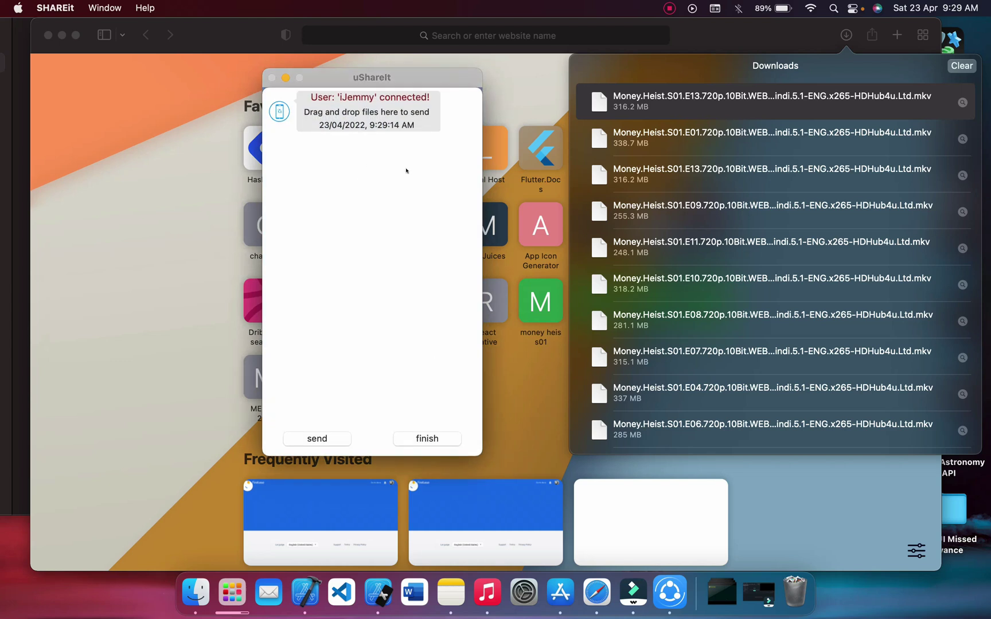
{"action": "left_click_drag", "start_coordinate": [700, 96], "coordinate": [337, 325]}
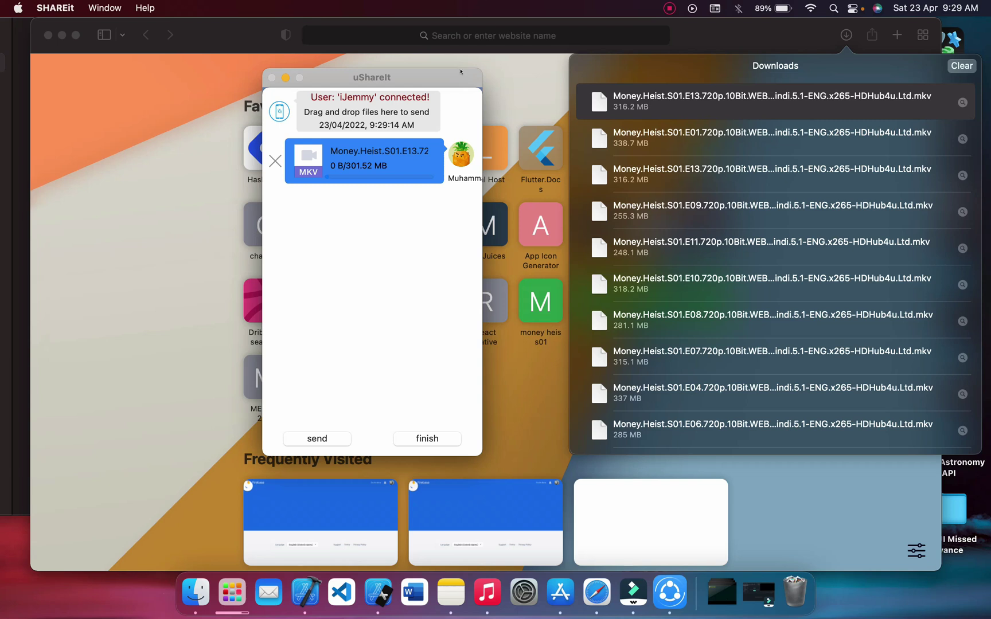
{"action": "left_click", "coordinate": [275, 161]}
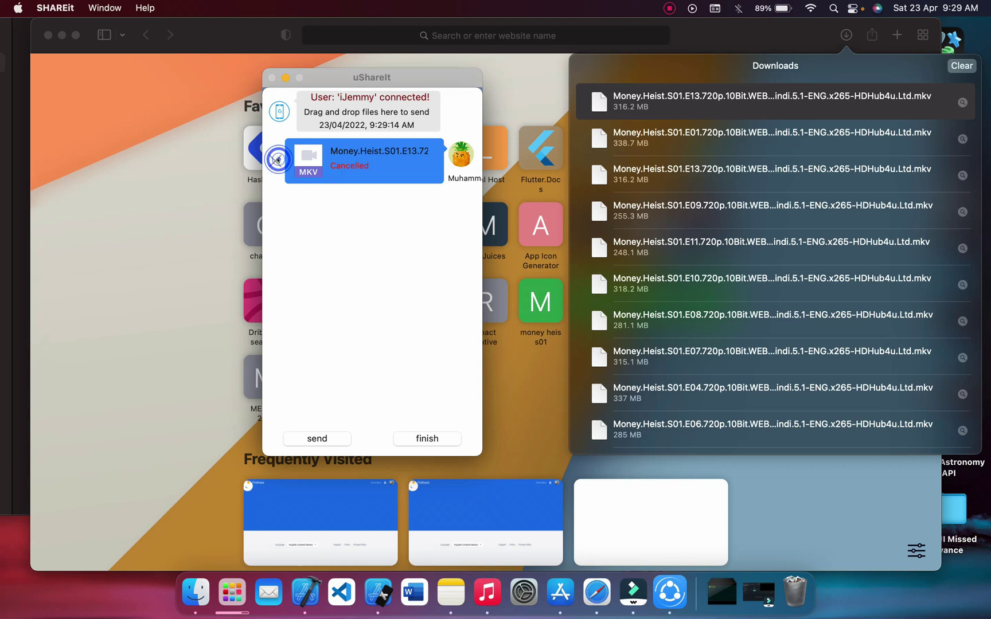
{"action": "left_click", "coordinate": [363, 231]}
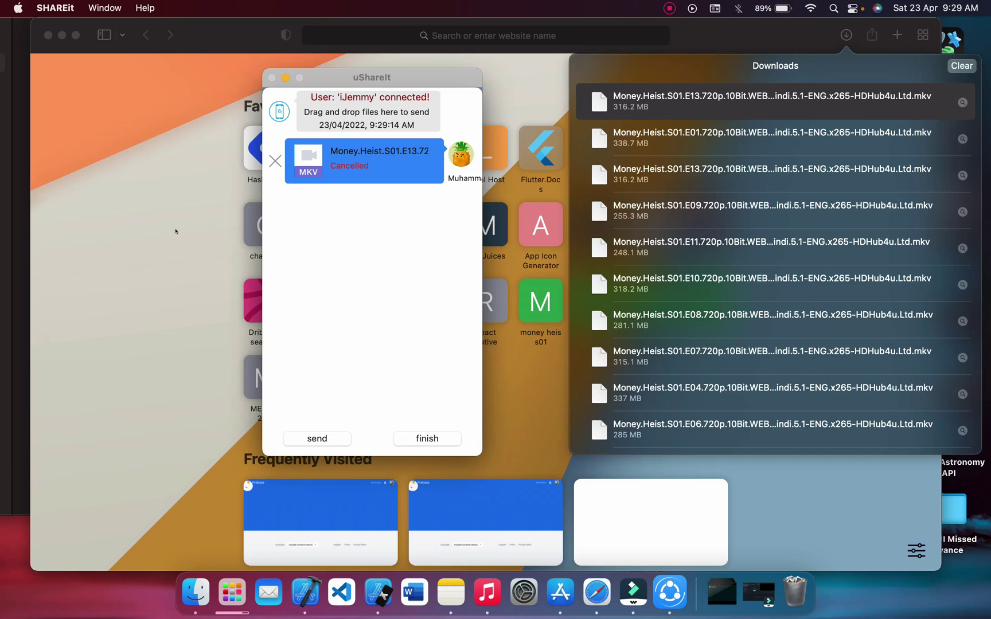
Search the App Store for 'elmedia video player' and open the Elmedia Video Player app page
{"action": "left_click", "coordinate": [8, 231]}
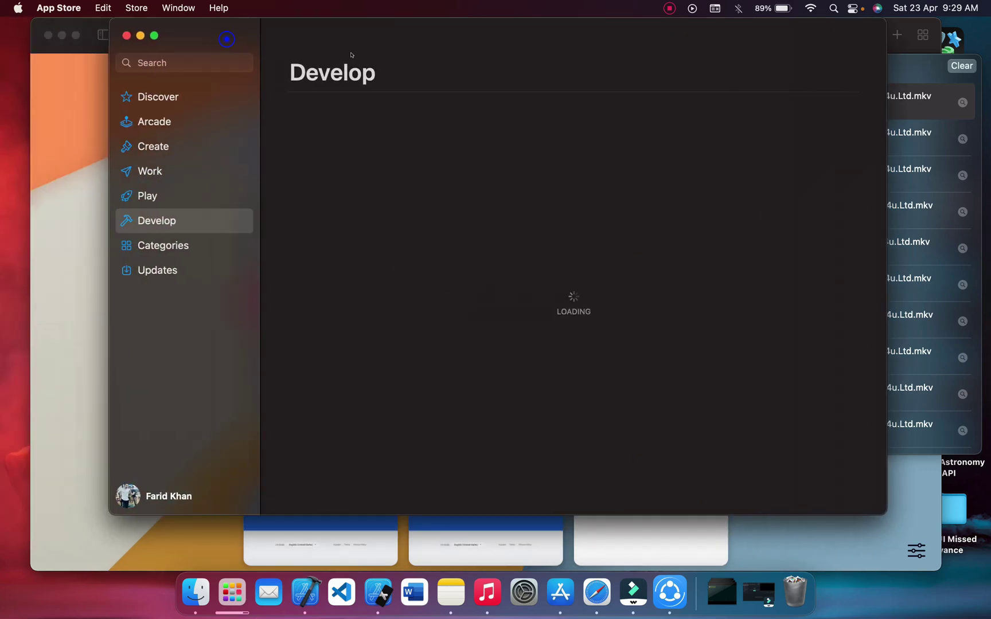
{"action": "left_click", "coordinate": [161, 87]}
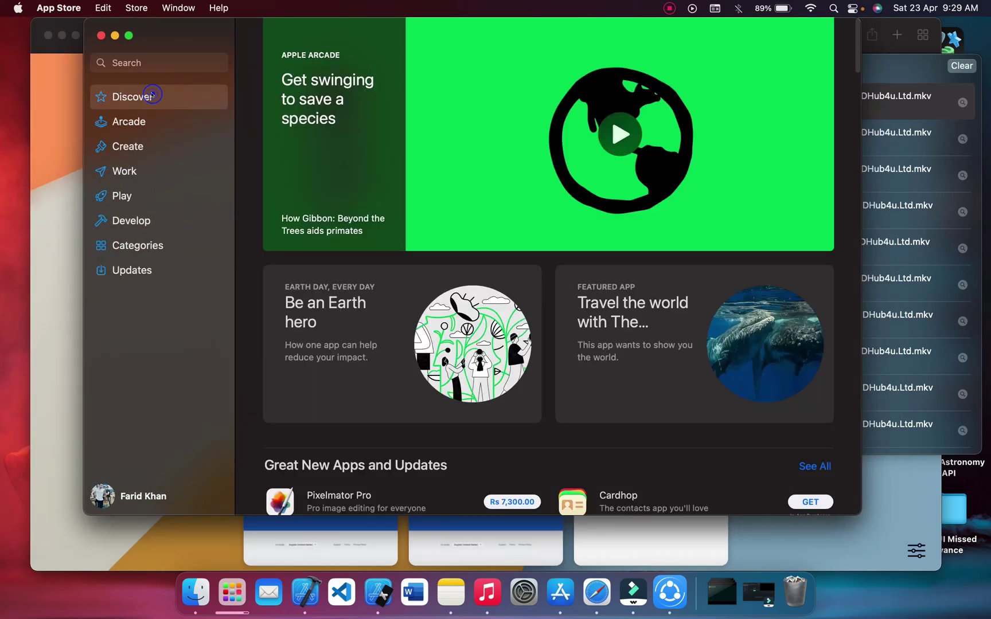
{"action": "left_click", "coordinate": [147, 64]}
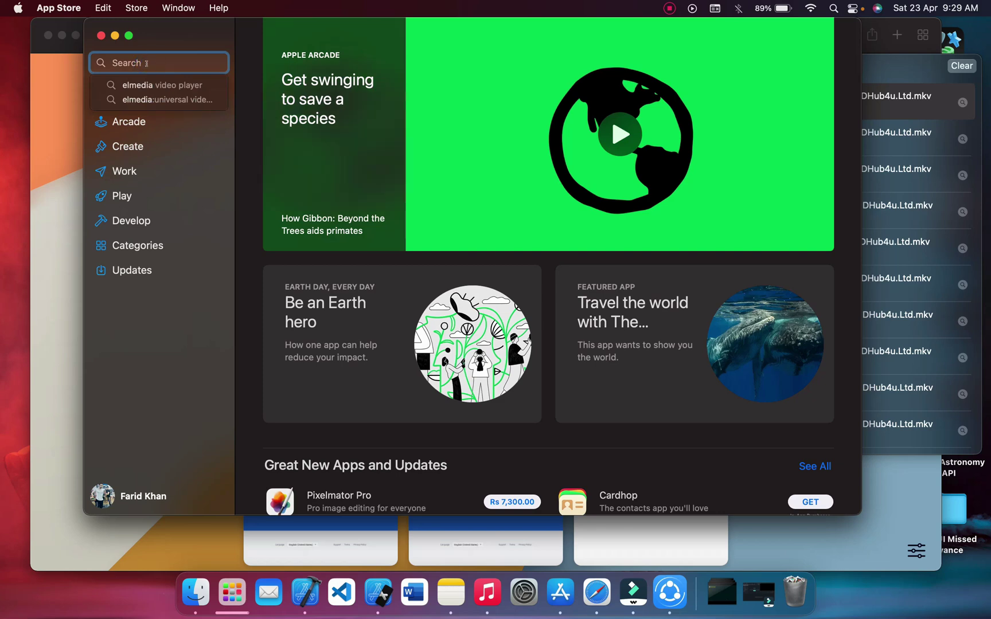
{"action": "left_click", "coordinate": [146, 85]}
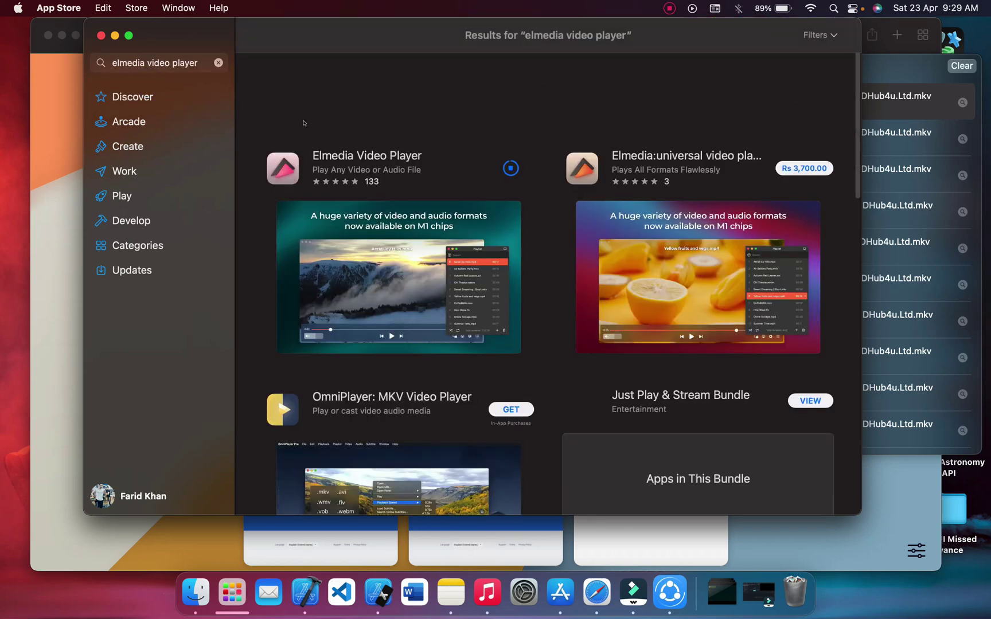
{"action": "left_click", "coordinate": [291, 166]}
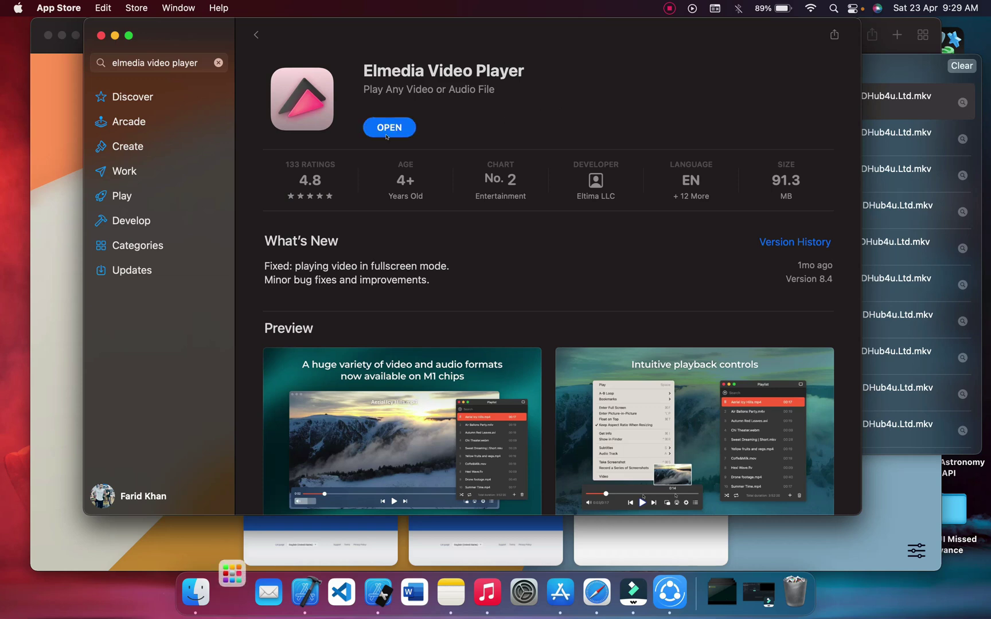
Retry opening the E13 download, dismiss the alert, show the Money Heist folder, then return to App Store
{"action": "left_click", "coordinate": [905, 179]}
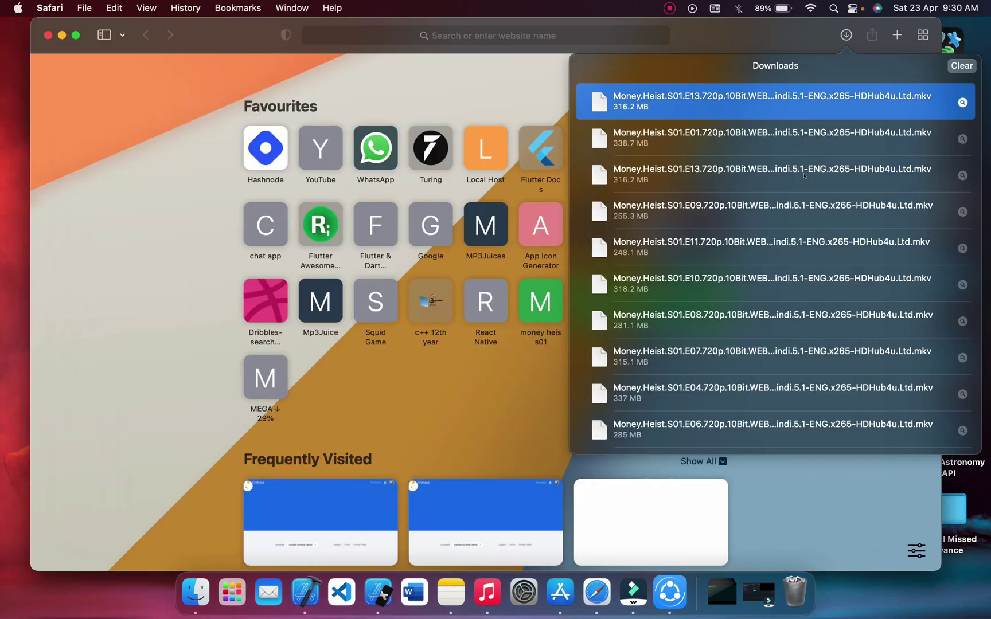
{"action": "double_click", "coordinate": [684, 172]}
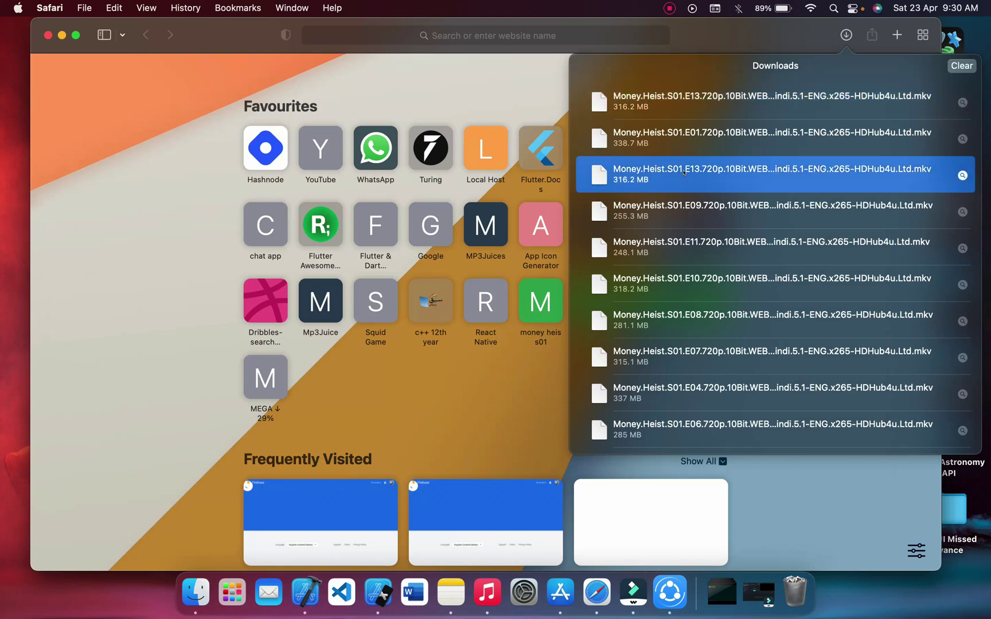
{"action": "left_click", "coordinate": [482, 270]}
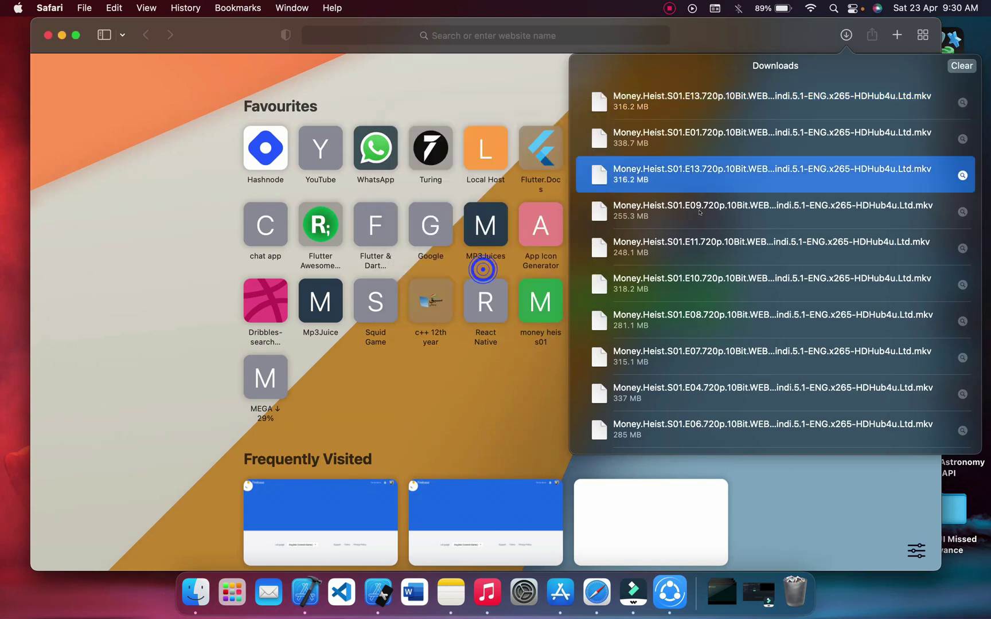
{"action": "left_click", "coordinate": [195, 593]}
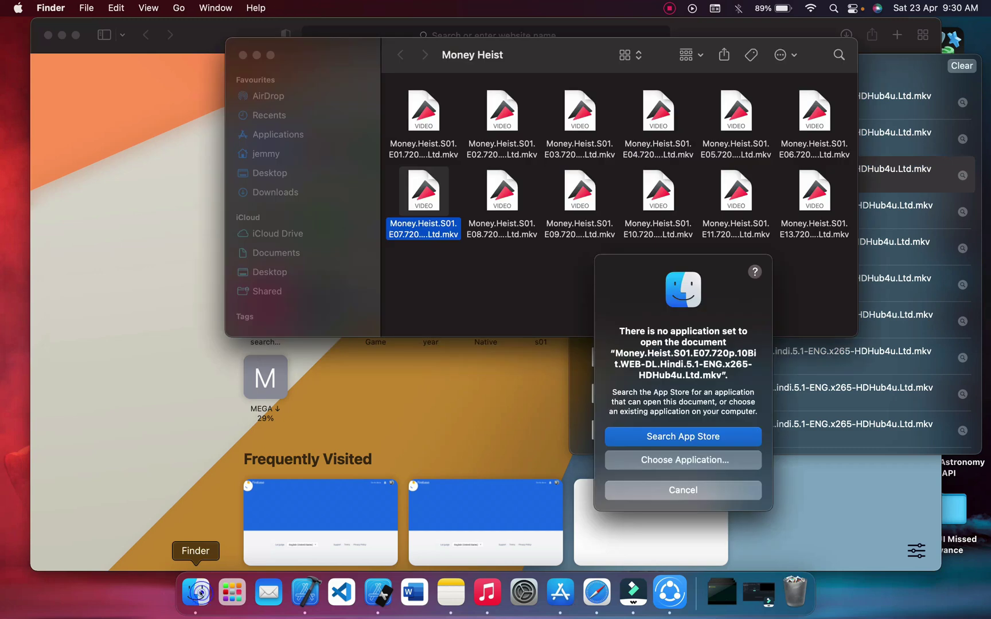
{"action": "left_click", "coordinate": [560, 592]}
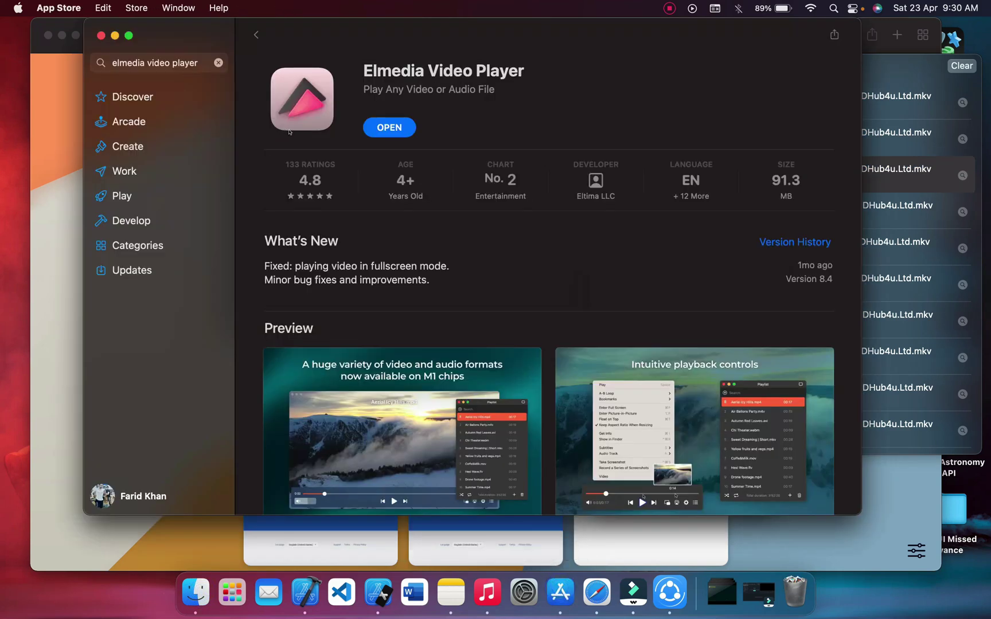
Launch Elmedia Video Player, decline the PRO upgrade, and close the Money Heist folder and its notice
{"action": "left_click", "coordinate": [390, 128]}
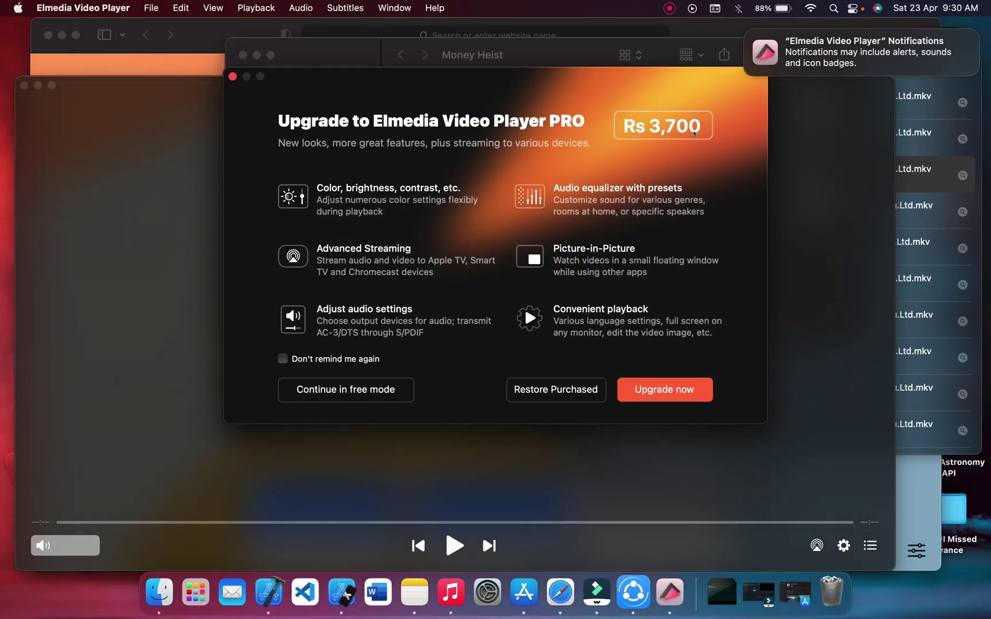
{"action": "left_click", "coordinate": [233, 76]}
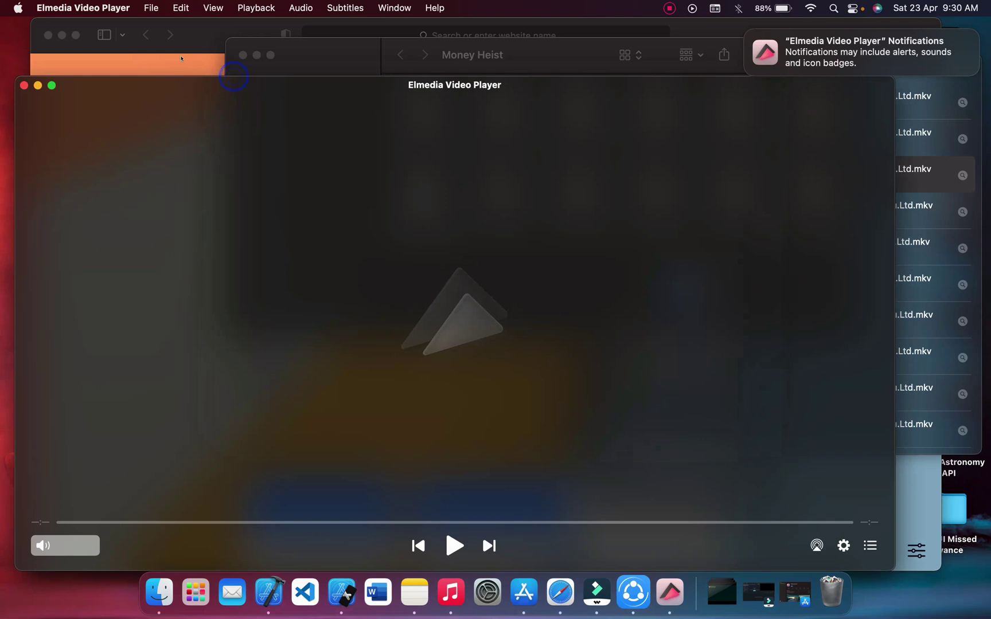
{"action": "left_click", "coordinate": [327, 59]}
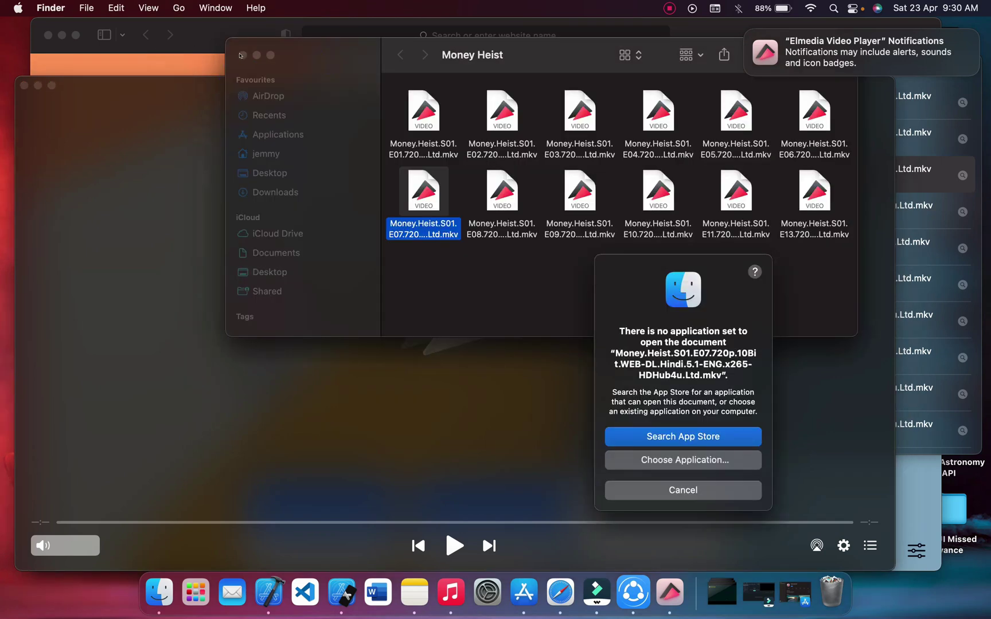
{"action": "left_click", "coordinate": [683, 489]}
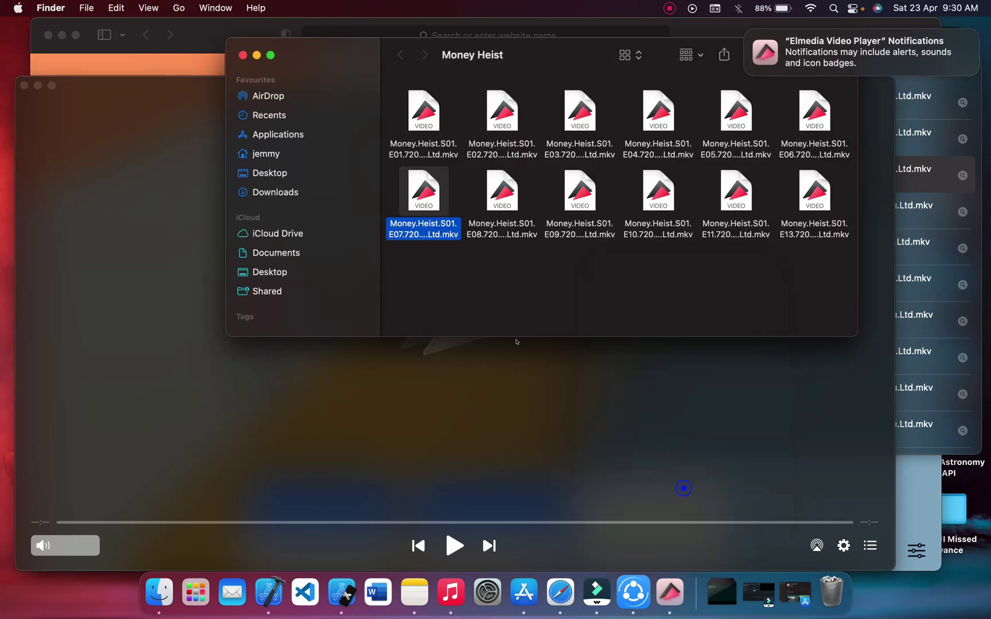
{"action": "left_click", "coordinate": [243, 58]}
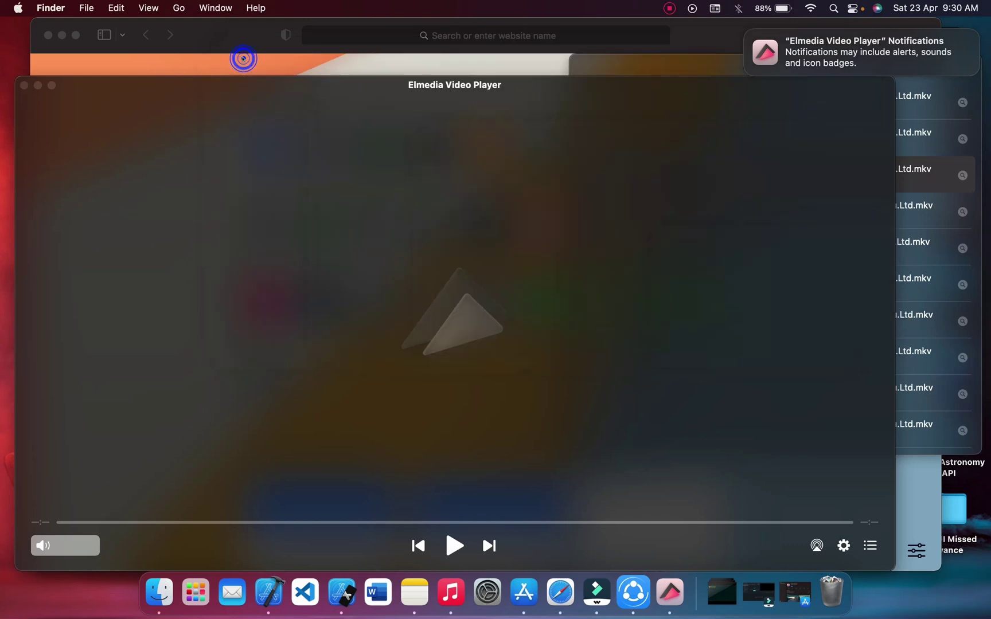
{"action": "left_click", "coordinate": [206, 25]}
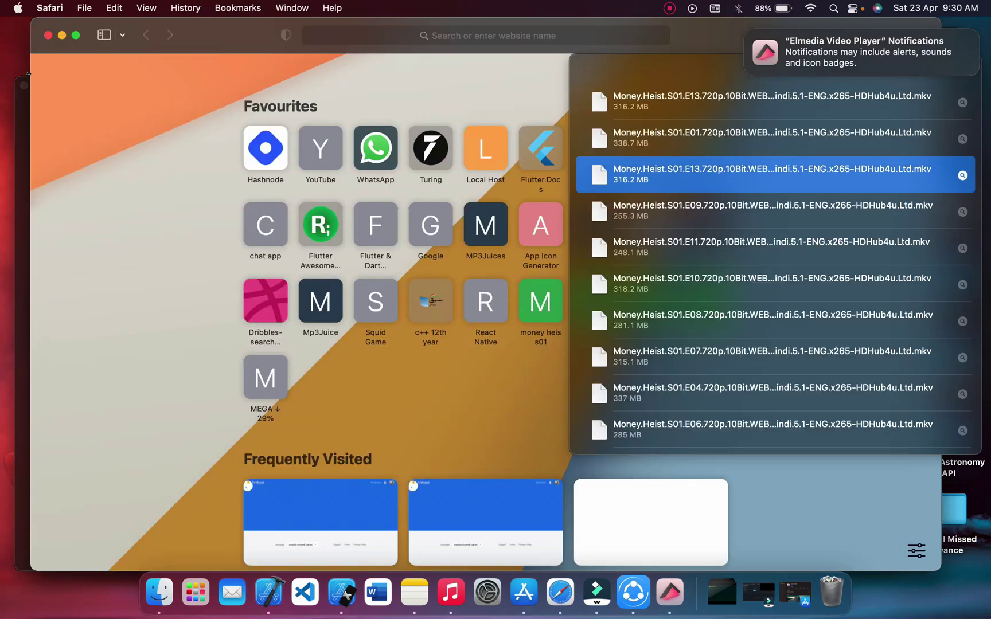
Drag the S01E13 .mkv onto Elmedia Video Player and resume playback
{"action": "left_click_drag", "start_coordinate": [27, 73], "coordinate": [514, 73]}
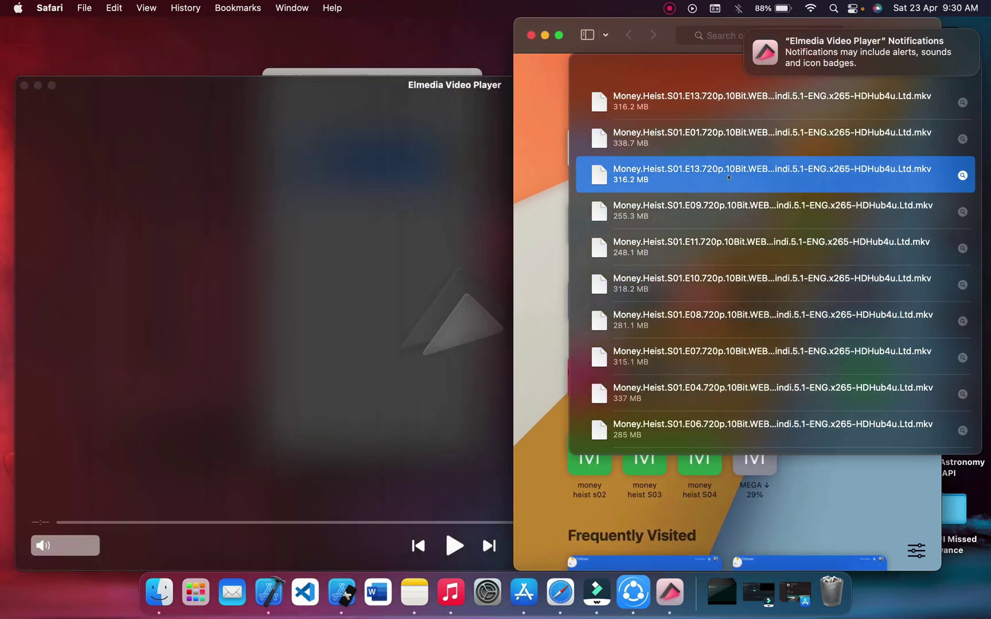
{"action": "left_click_drag", "start_coordinate": [691, 90], "coordinate": [476, 259]}
{"action": "left_click", "coordinate": [476, 259]}
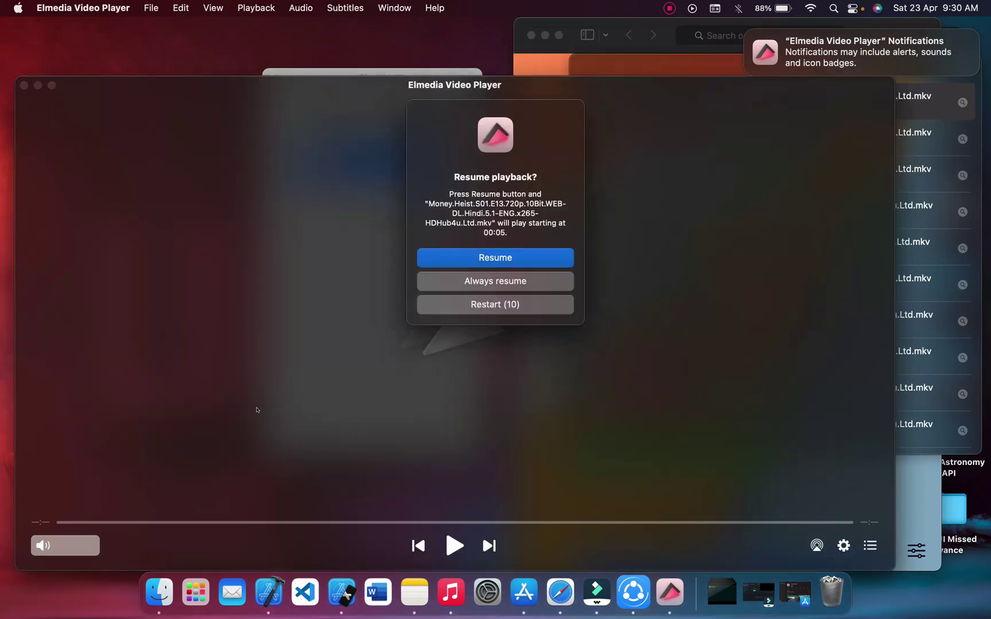
{"action": "left_click", "coordinate": [497, 281]}
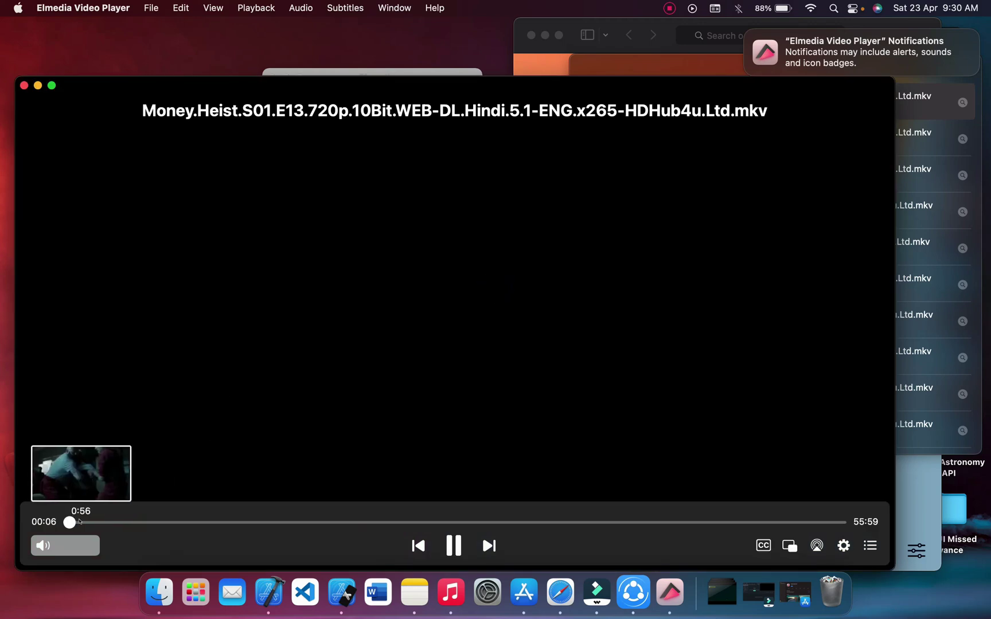
Scrub the episode ahead to about 15:30, then close the player window
{"action": "left_click_drag", "start_coordinate": [77, 521], "coordinate": [163, 520]}
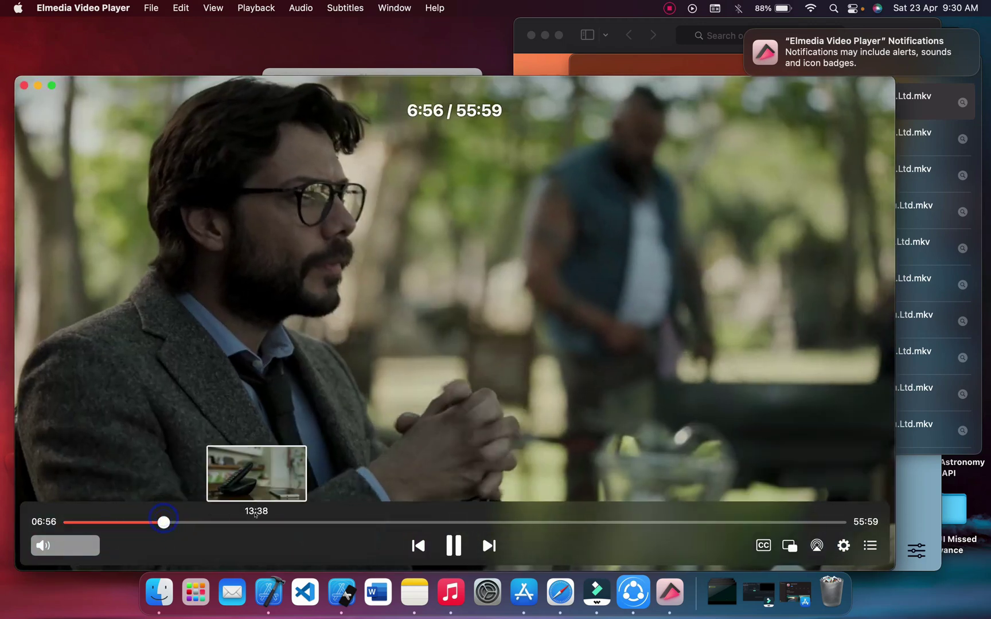
{"action": "left_click", "coordinate": [281, 522]}
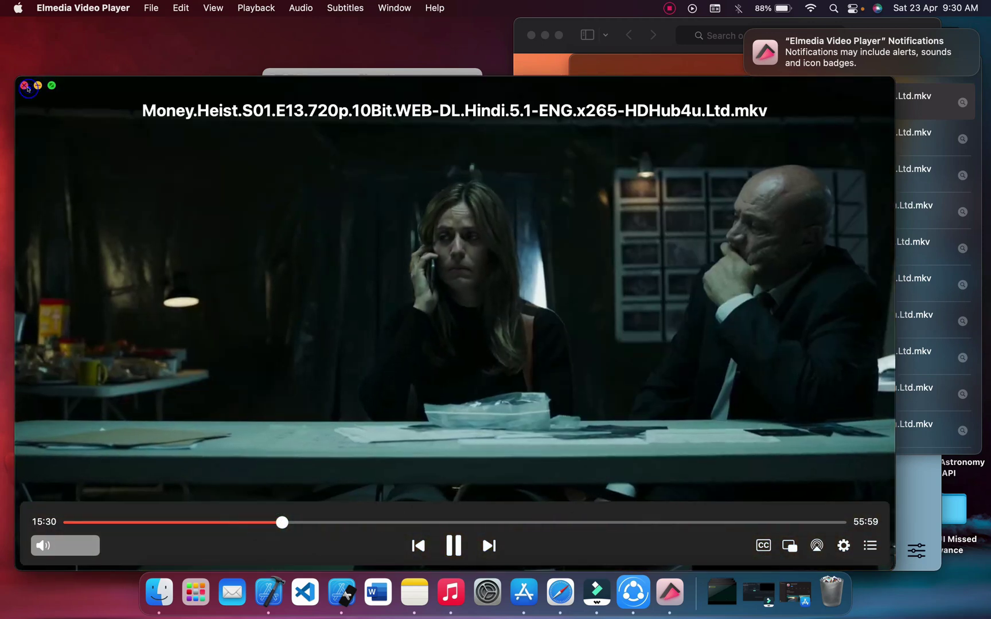
{"action": "left_click", "coordinate": [24, 85]}
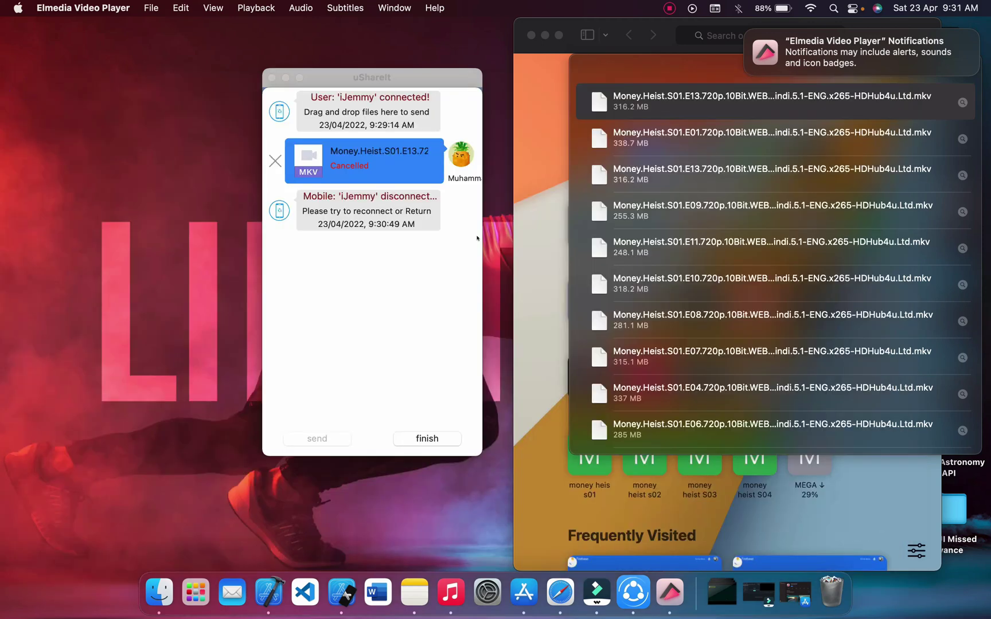